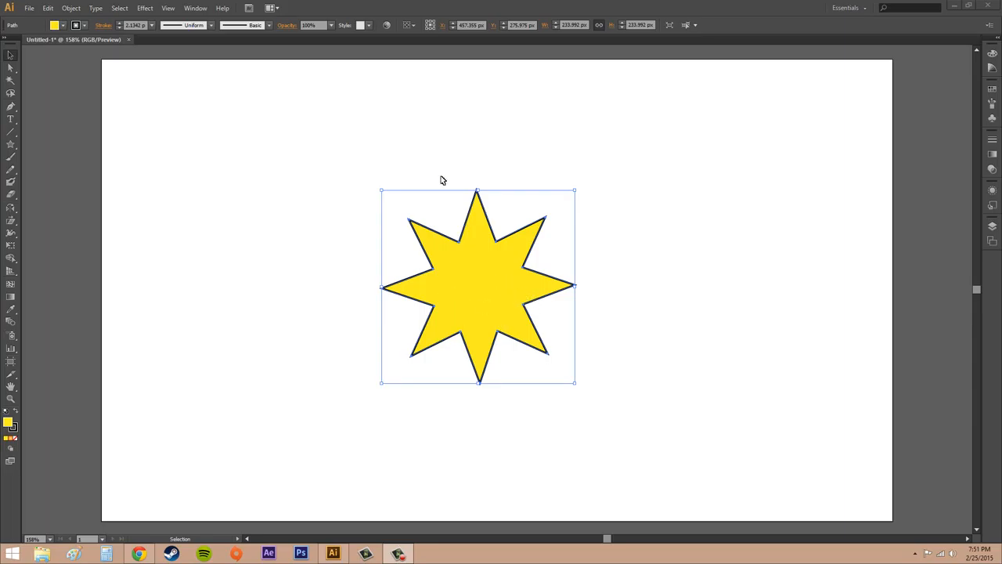
Start an envelope warp on the star with the Arc style, horizontal orientation and live preview.
left_click(71, 10)
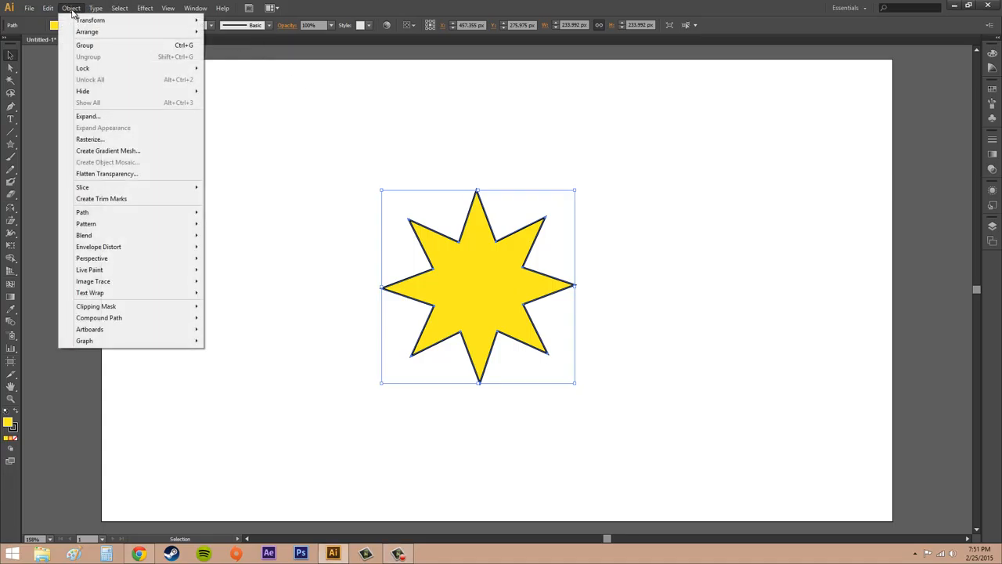
mouse_move(119, 248)
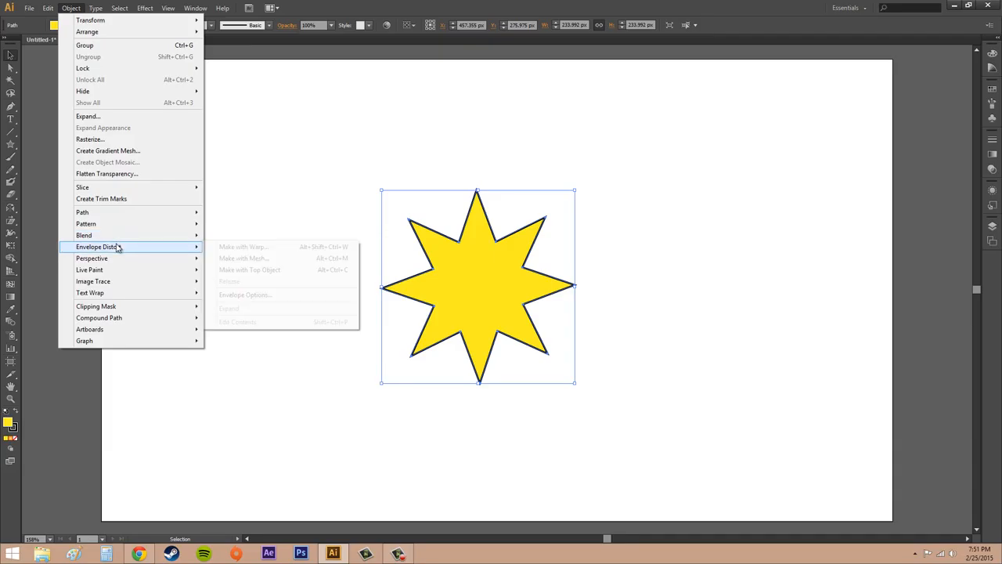
left_click(273, 252)
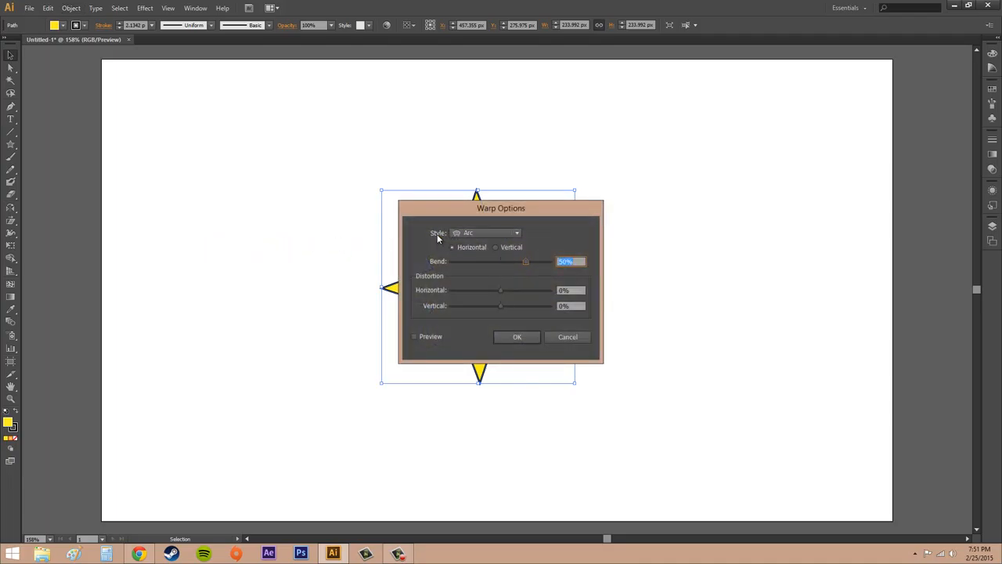
left_click(490, 233)
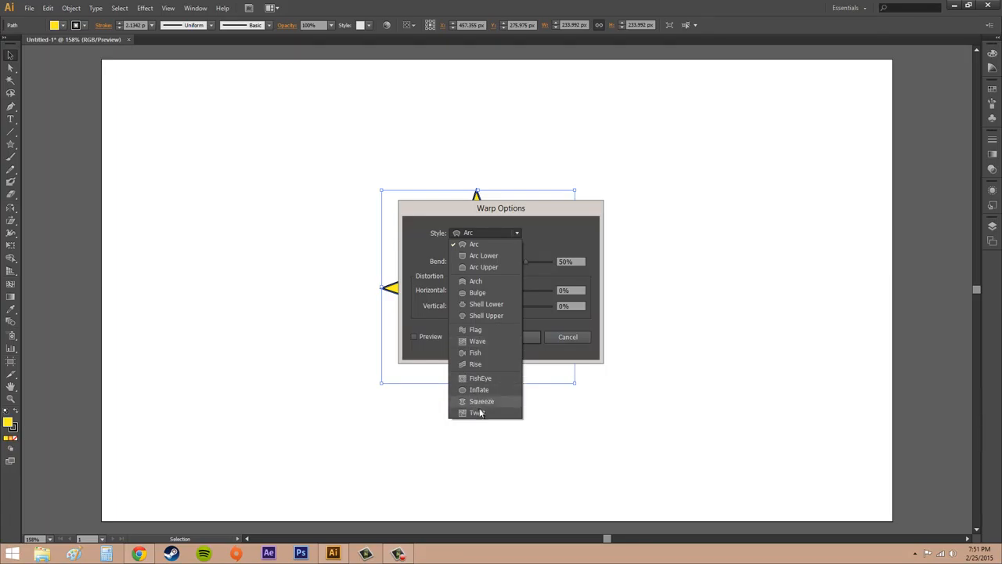
left_click(477, 243)
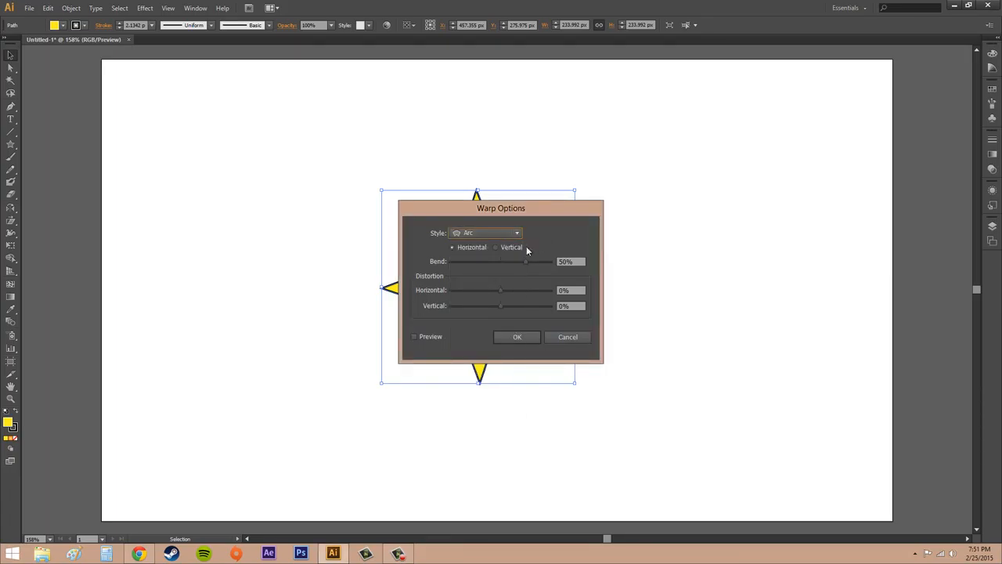
left_click(496, 247)
left_click(462, 248)
left_click_drag(507, 209, 758, 188)
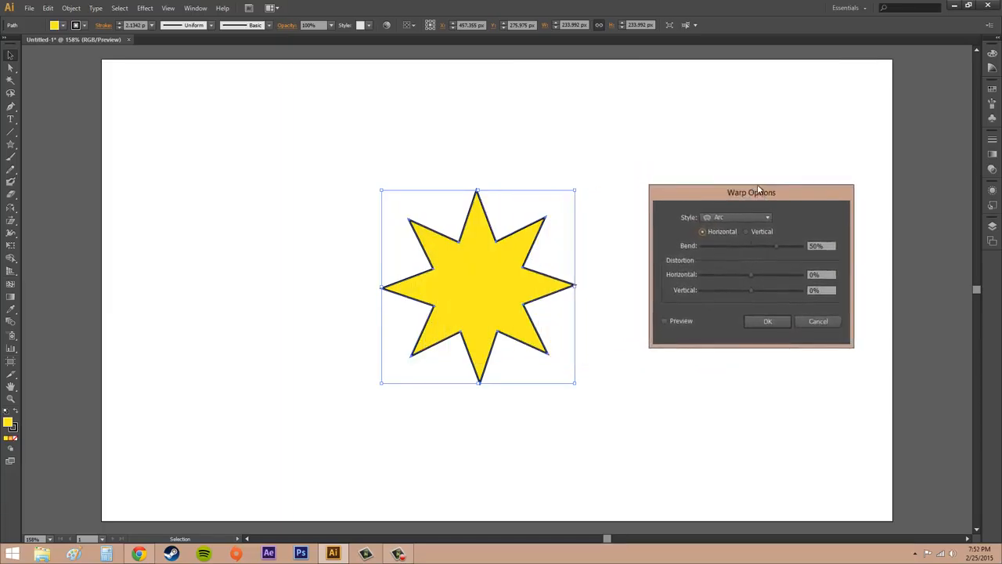
left_click(665, 314)
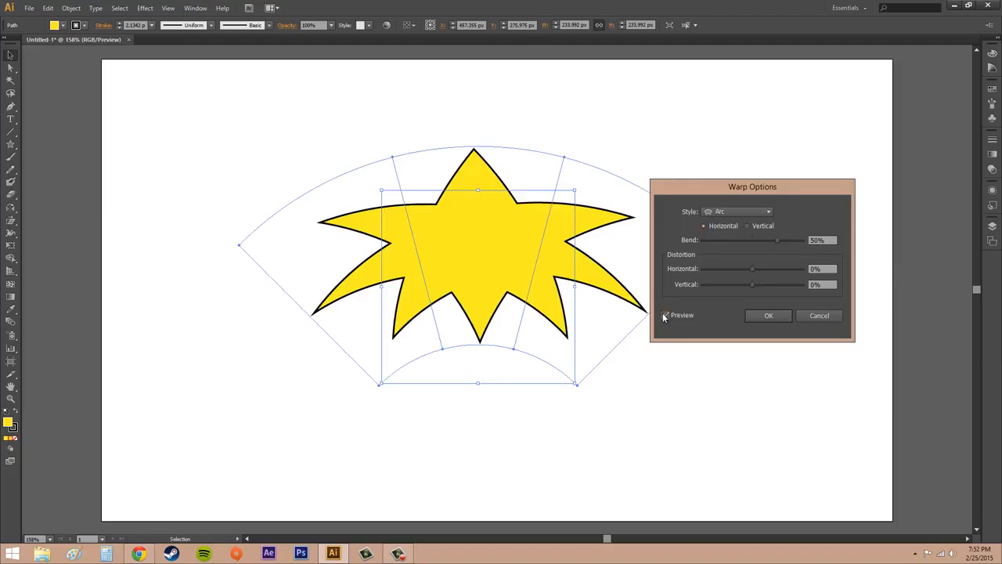
Try the Shell Upper, Fish, Twist and Rise warp styles on the star and return to a horizontal Arc.
left_click(747, 226)
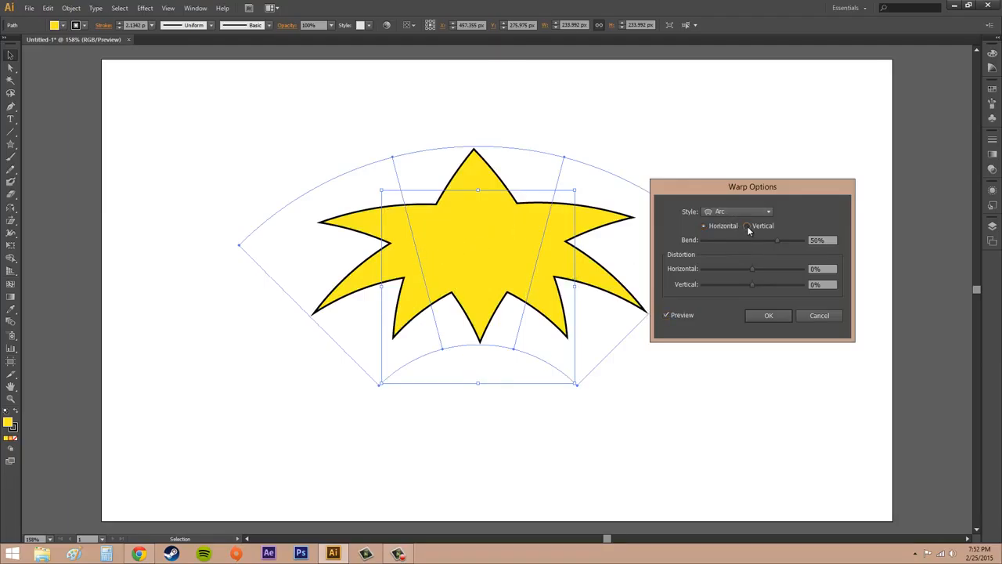
left_click(703, 226)
left_click(736, 212)
left_click(732, 295)
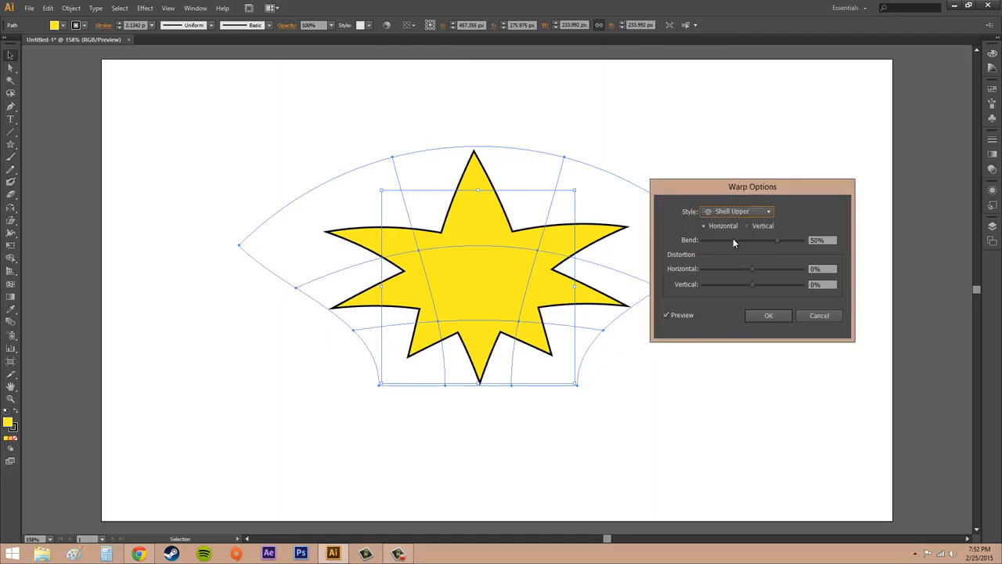
left_click(733, 211)
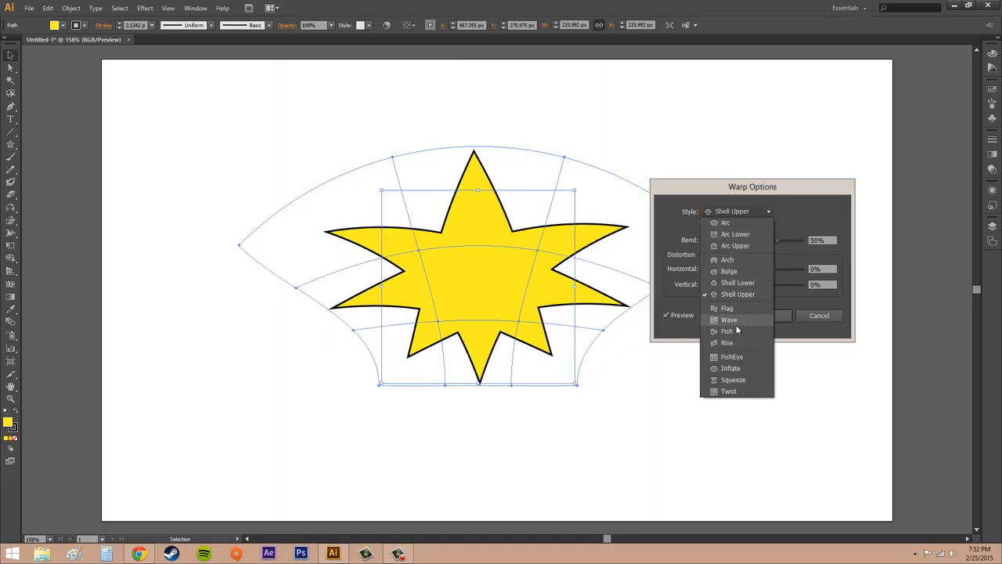
left_click(736, 329)
left_click(735, 213)
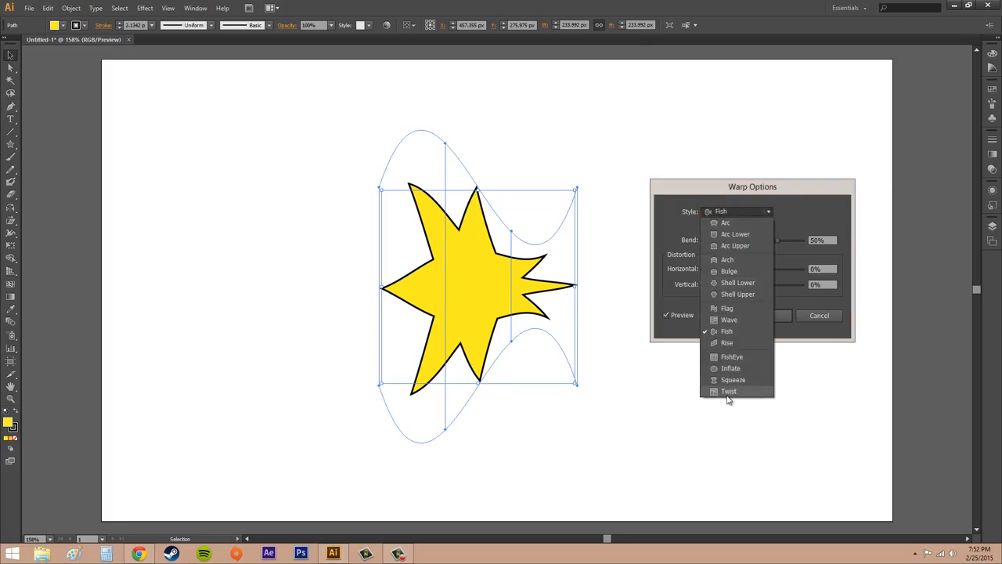
left_click(728, 392)
left_click(736, 213)
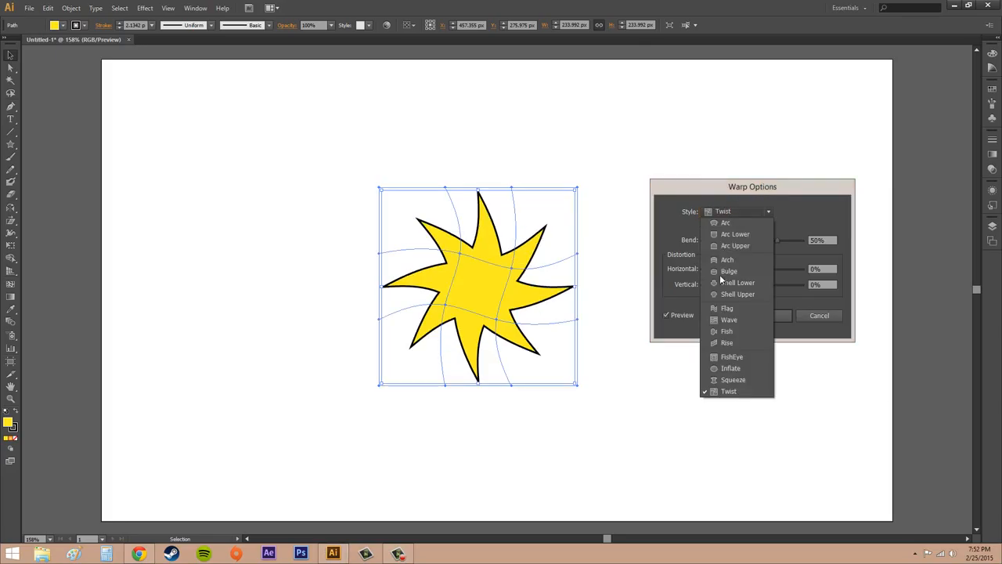
left_click(728, 341)
left_click(740, 211)
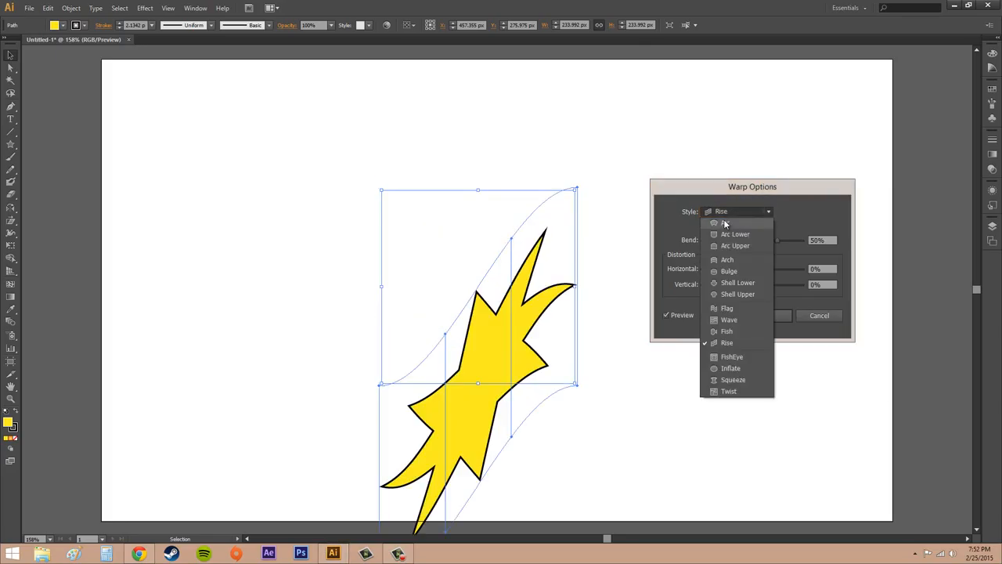
left_click(725, 224)
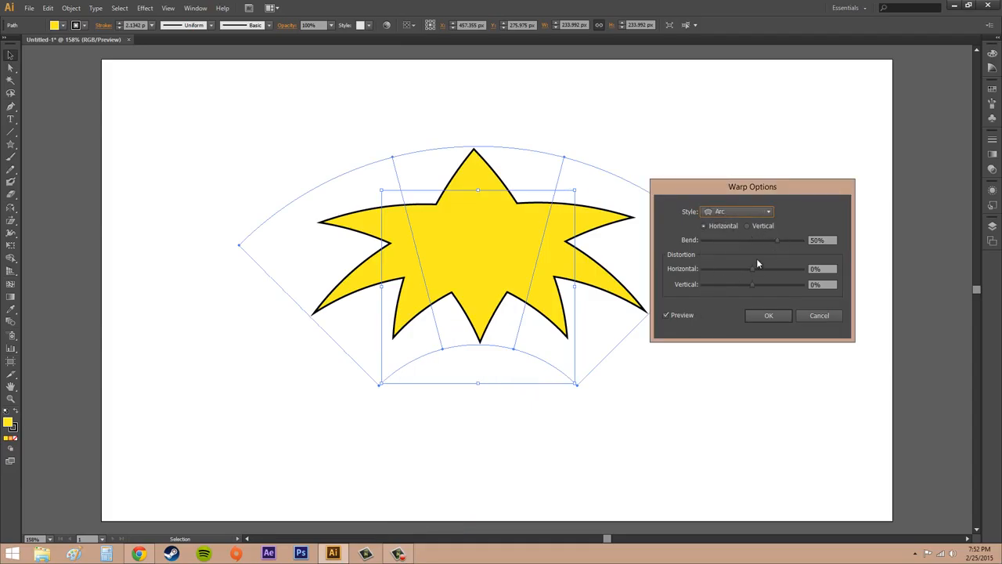
Try a 58% bend with vertical distortion of -33% on the star's Arc warp, and cancel the warp.
mouse_move(778, 239)
left_mouse_down()
mouse_move(718, 241)
mouse_move(799, 242)
mouse_move(768, 239)
mouse_move(781, 244)
left_mouse_up()
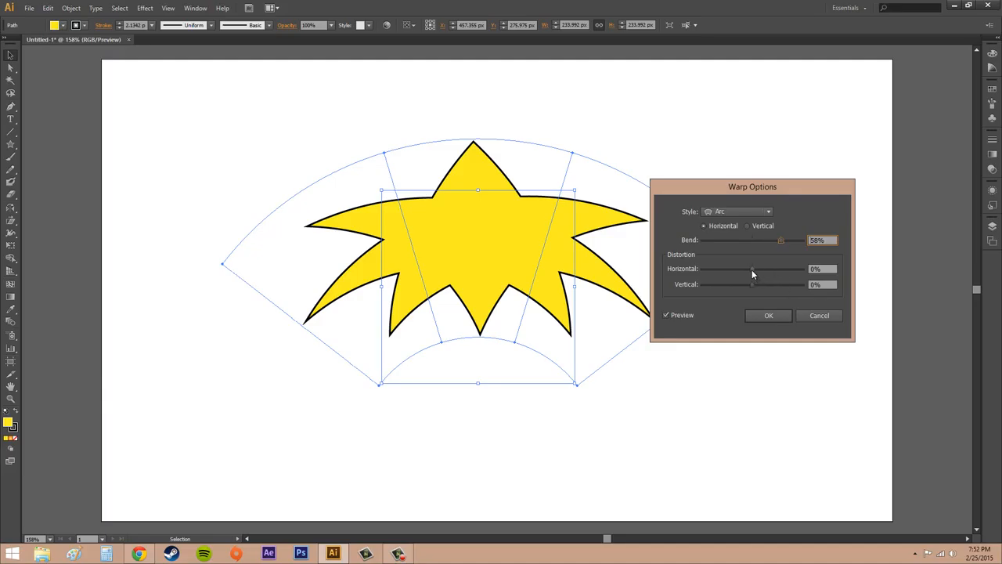
left_click_drag(752, 270, 738, 290)
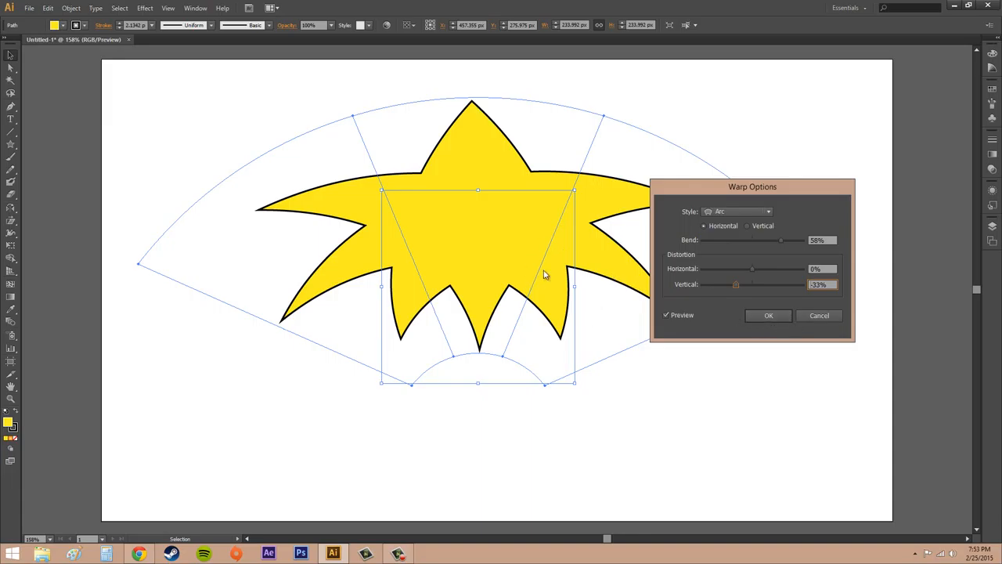
left_click(820, 316)
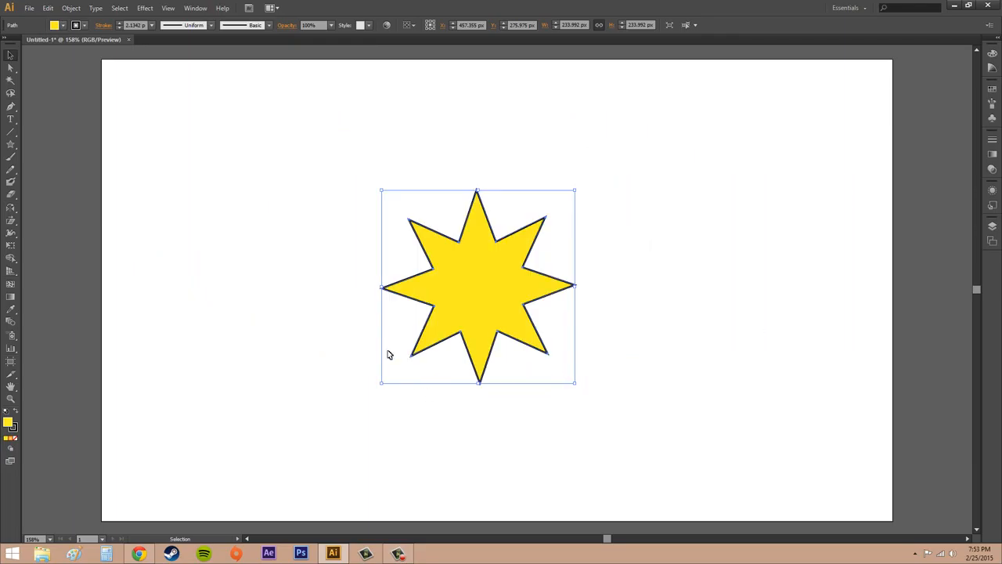
Start an envelope distortion with a mesh on the star and turn on its preview.
left_click(71, 8)
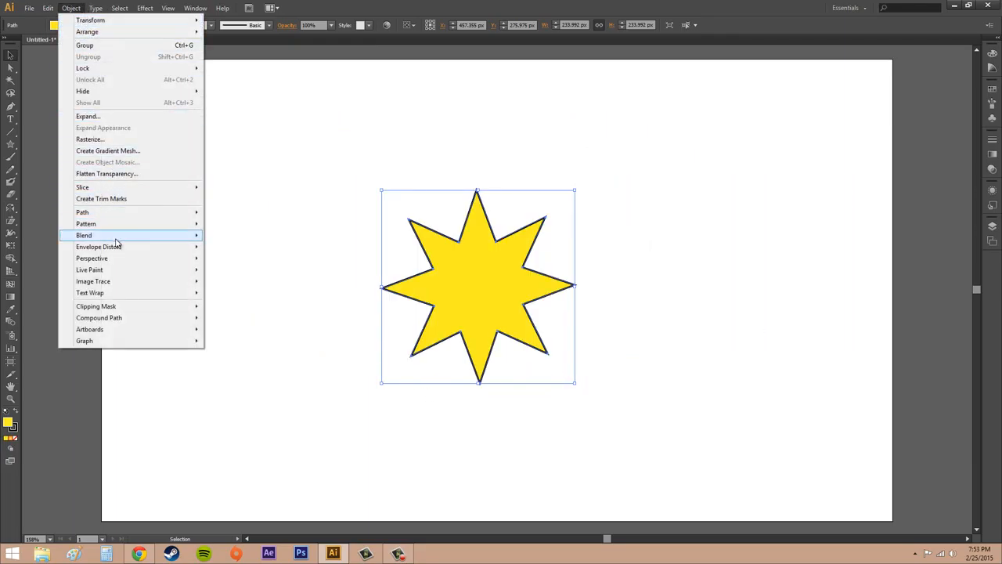
mouse_move(115, 247)
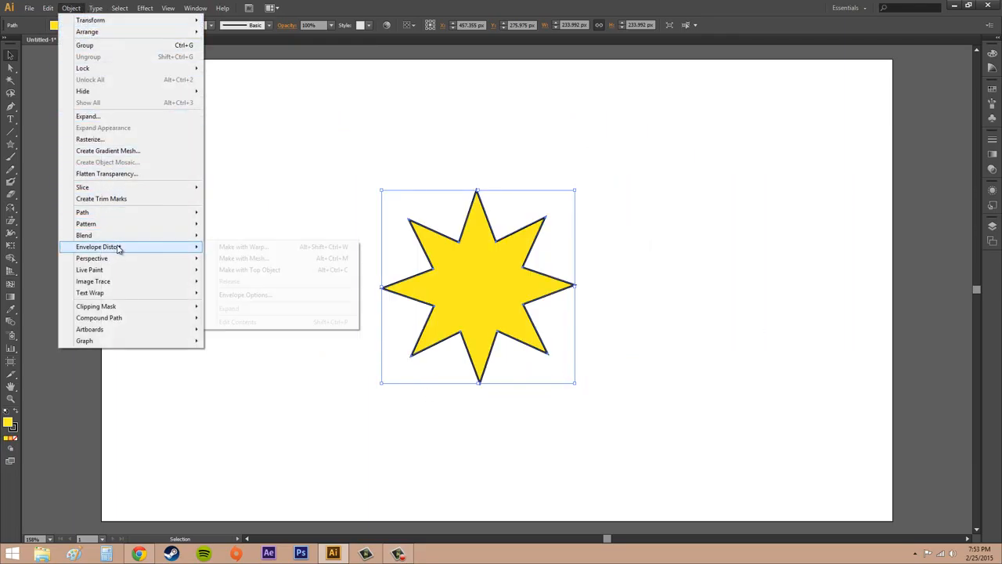
left_click(258, 262)
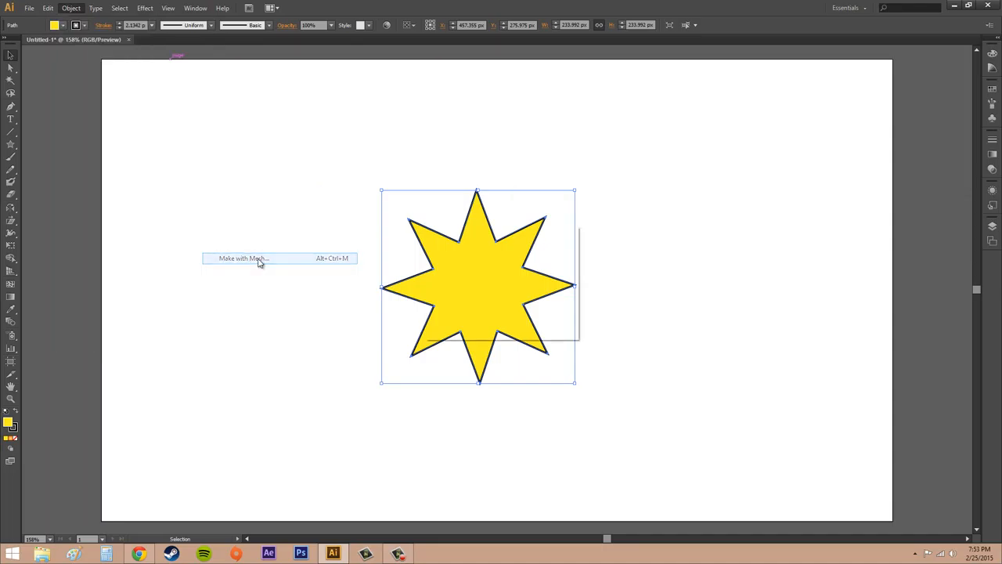
left_click_drag(536, 227, 720, 231)
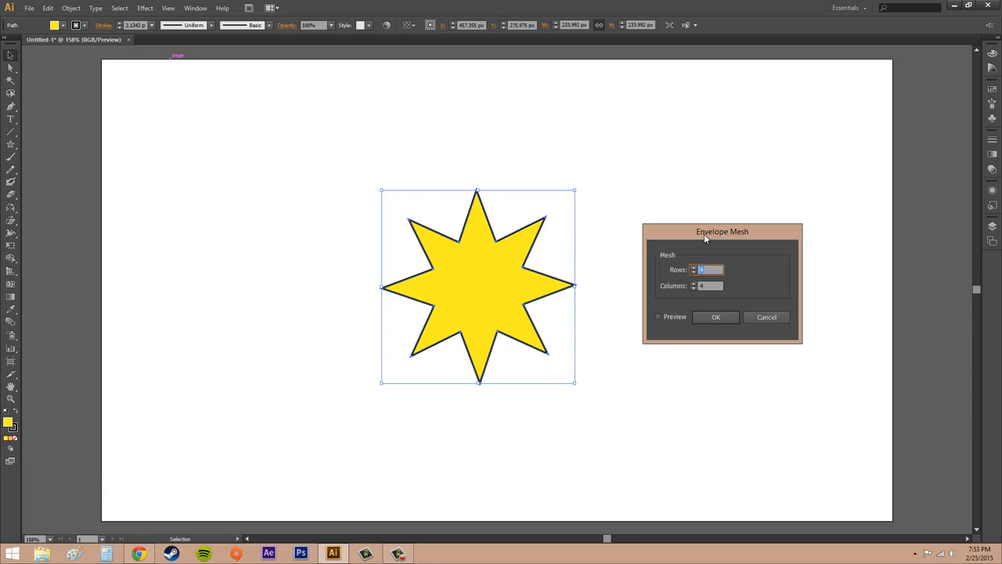
left_click(658, 317)
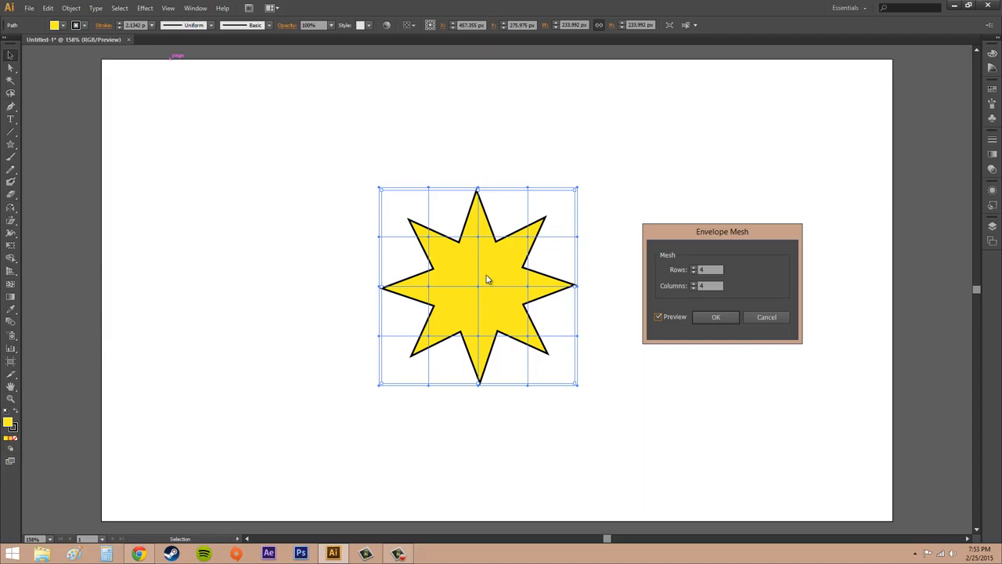
Set the star's envelope mesh to 5 rows and 5 columns and apply it.
left_click(693, 267)
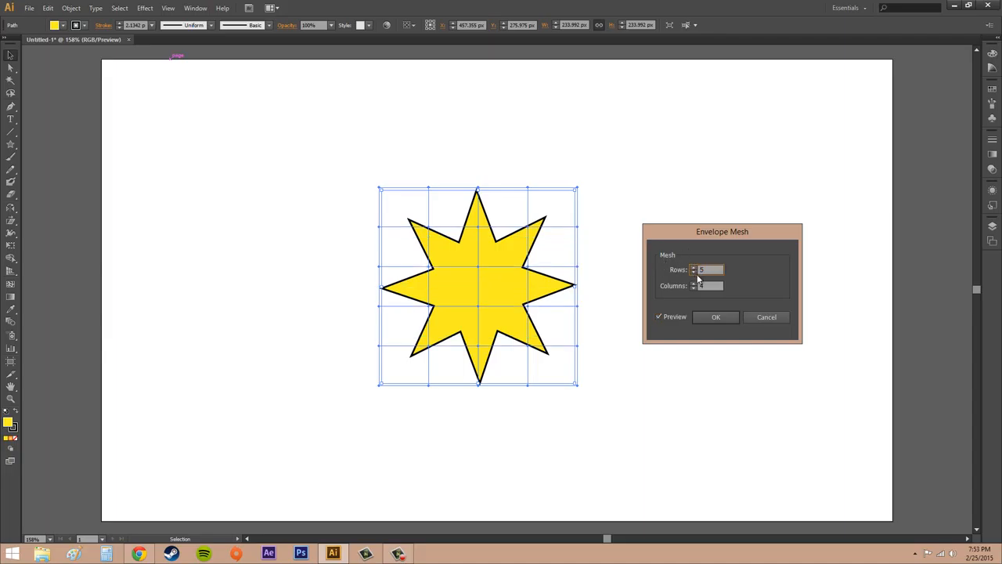
left_click(693, 273)
left_click(693, 283)
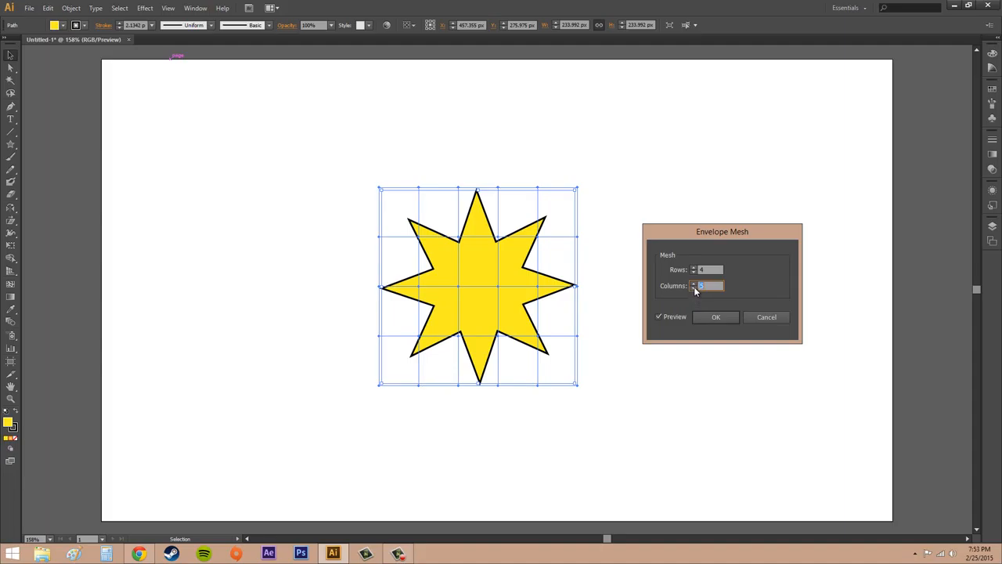
left_click(693, 288)
left_click(694, 288)
left_click(693, 267)
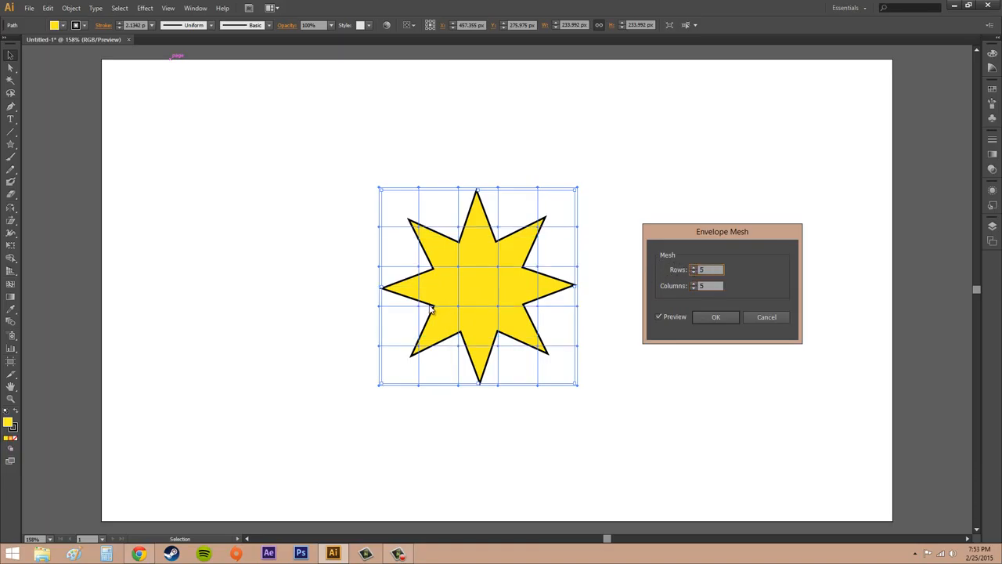
left_click(709, 319)
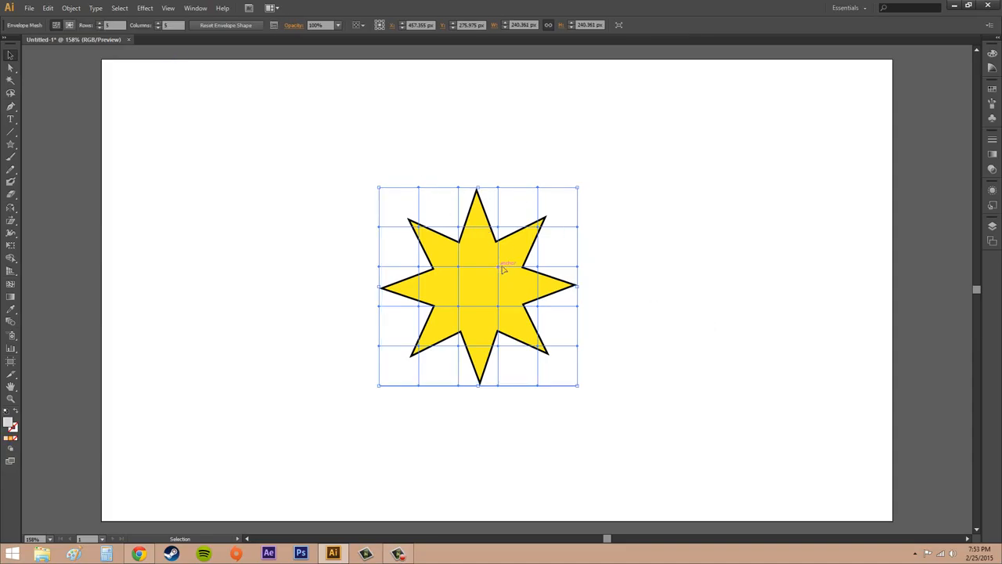
Try to pull an inner mesh point up and outward with the Selection tool, and undo the move.
left_click_drag(503, 268, 540, 246)
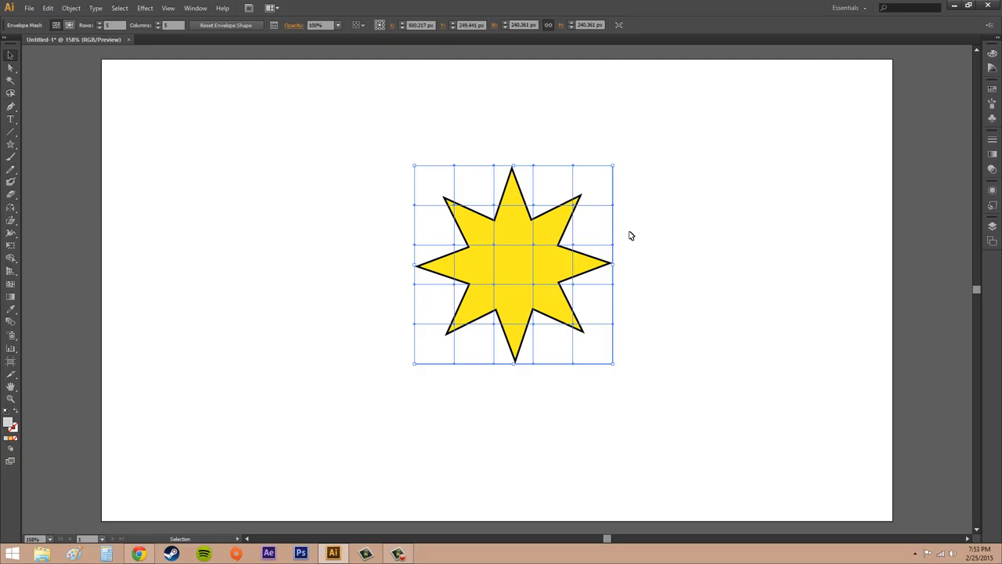
key("ctrl+z")
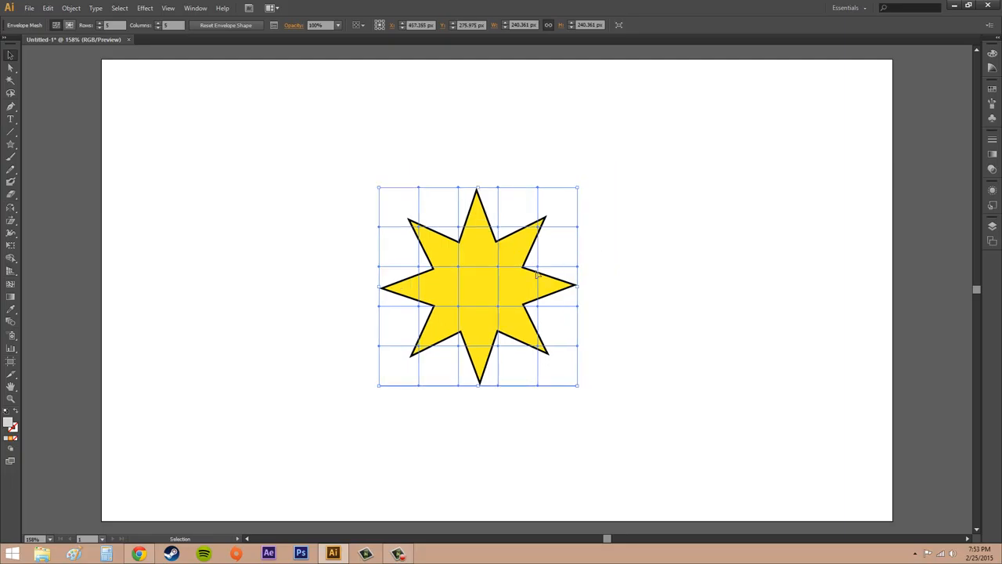
Distort the star with the Mesh tool by shifting interior mesh points near its lower, upper-left, upper-right and central areas, and deselect it.
key("u")
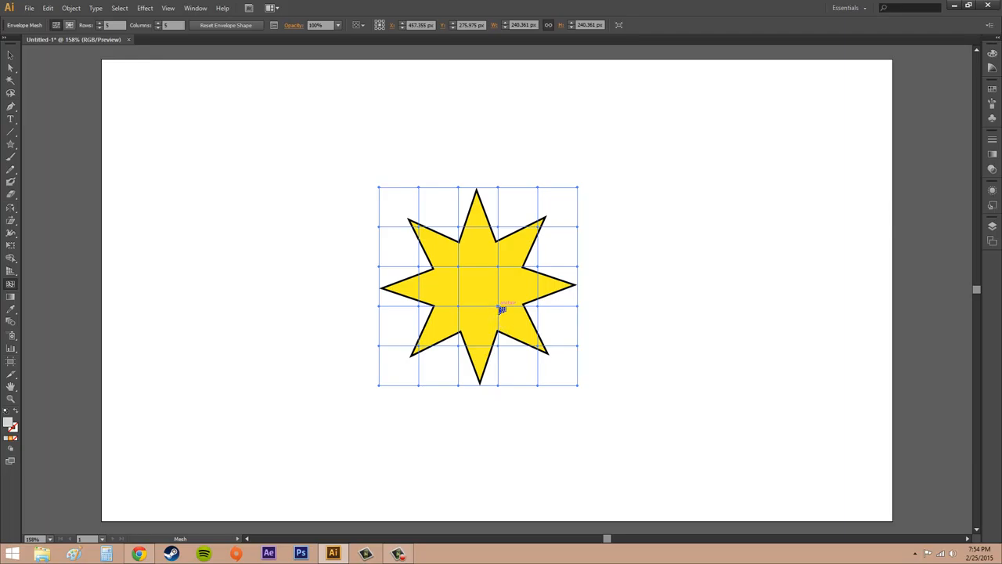
left_click_drag(501, 309, 552, 319)
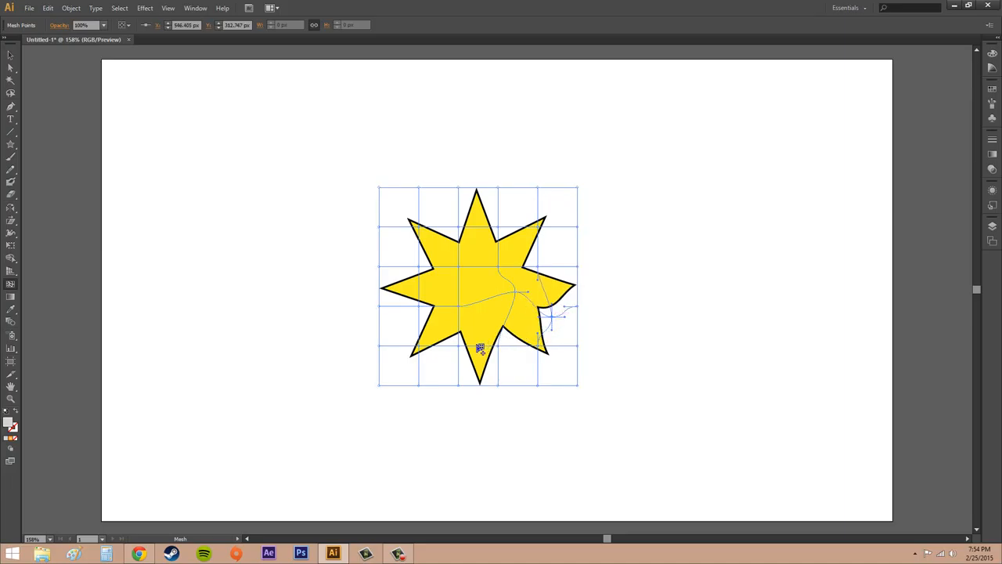
left_click_drag(459, 348, 402, 360)
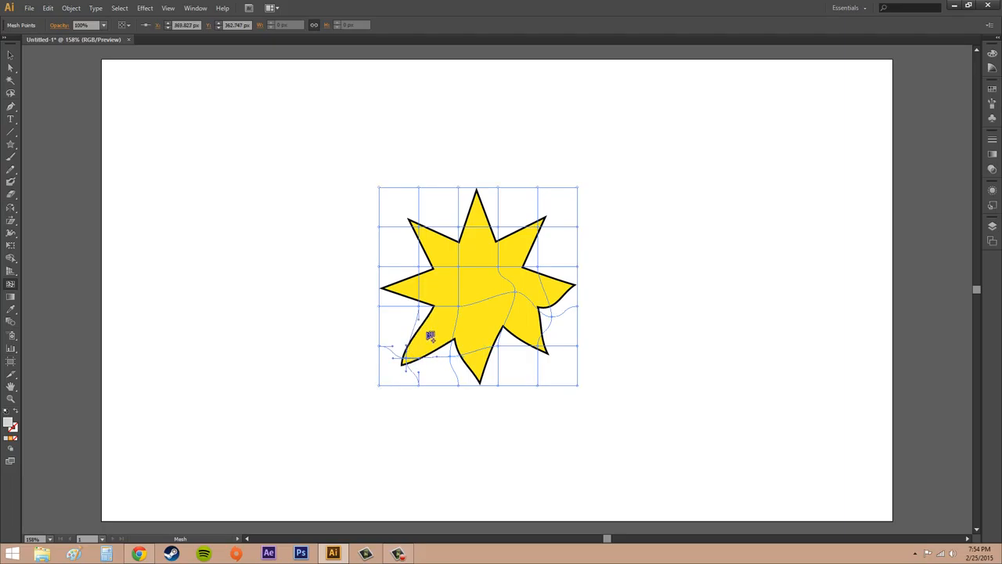
left_click_drag(418, 227, 406, 212)
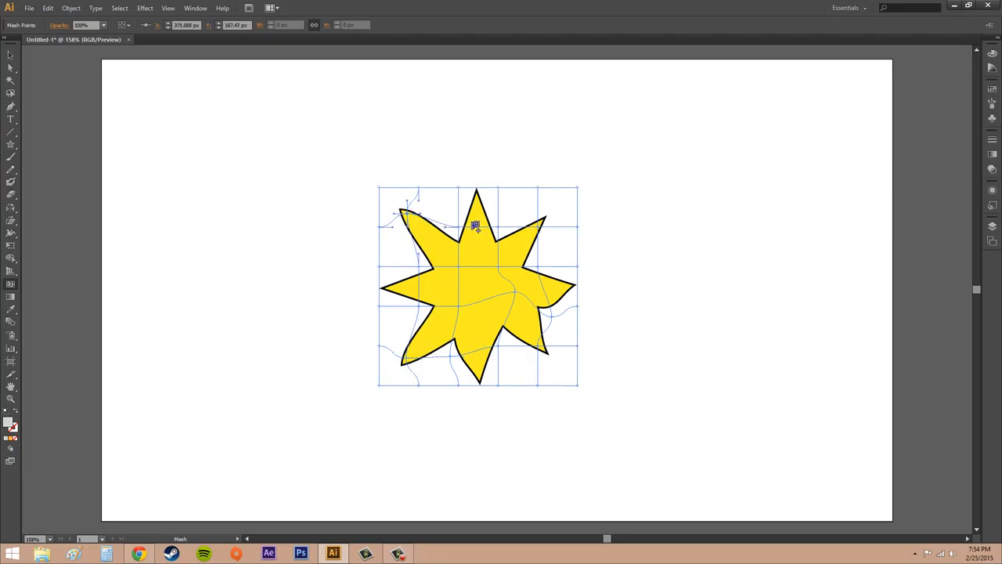
left_click_drag(501, 228, 515, 222)
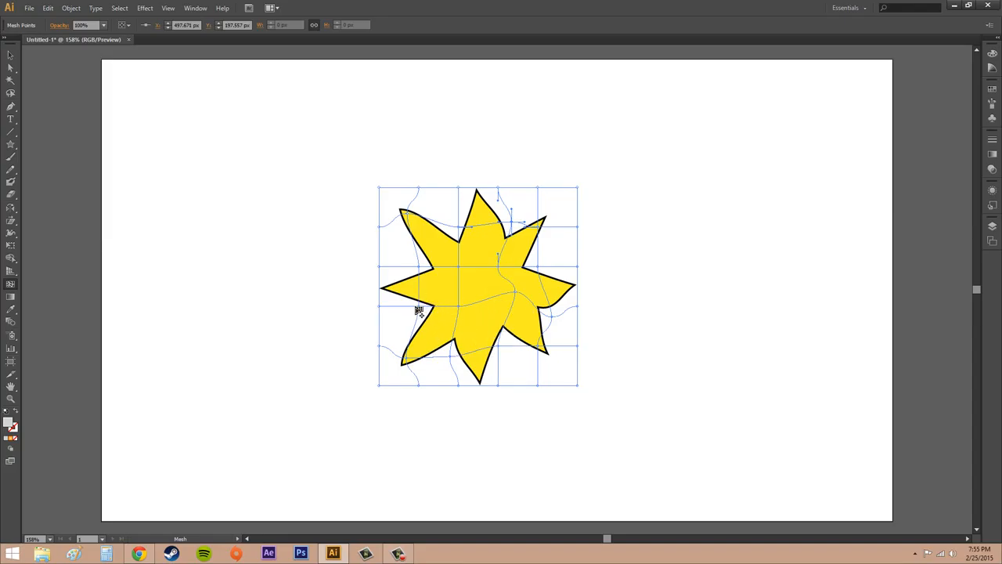
left_click_drag(418, 310, 467, 310)
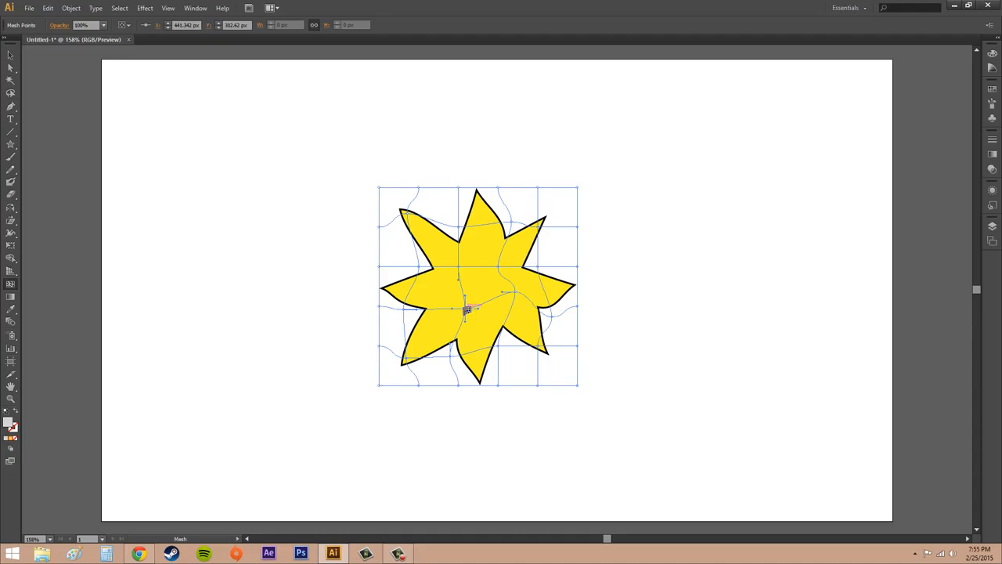
key("ctrl+shift+a")
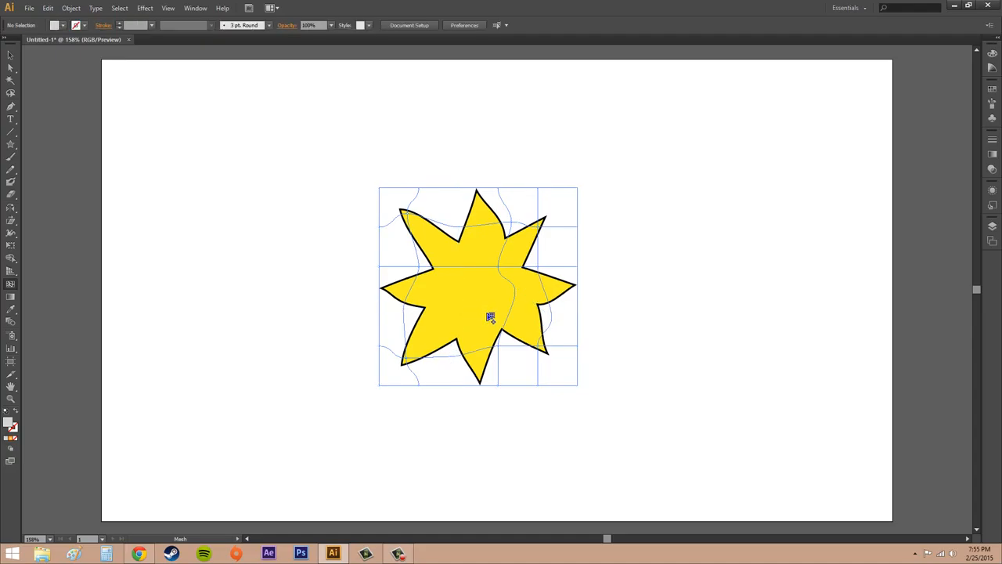
Add mesh points inside the lower half of the star's envelope with the Mesh tool.
left_click(501, 271)
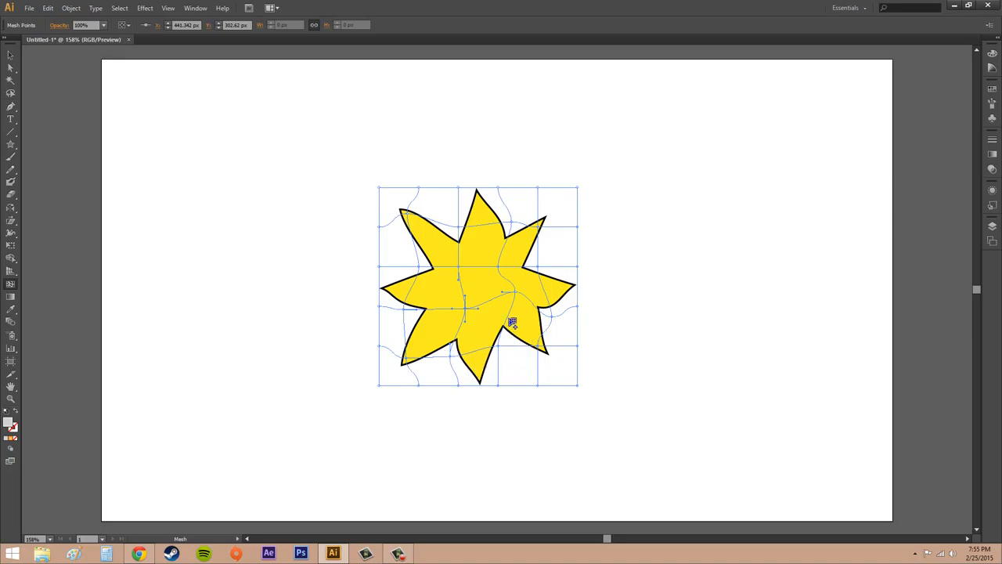
left_click(509, 317)
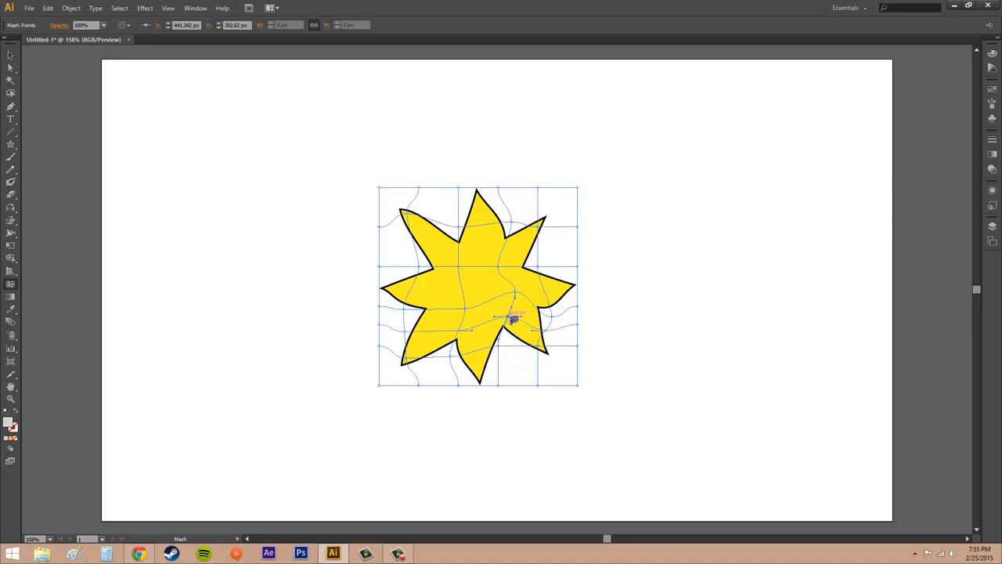
Try adding mesh points near the star's center and below its upper tip, undoing each one.
left_click(461, 280)
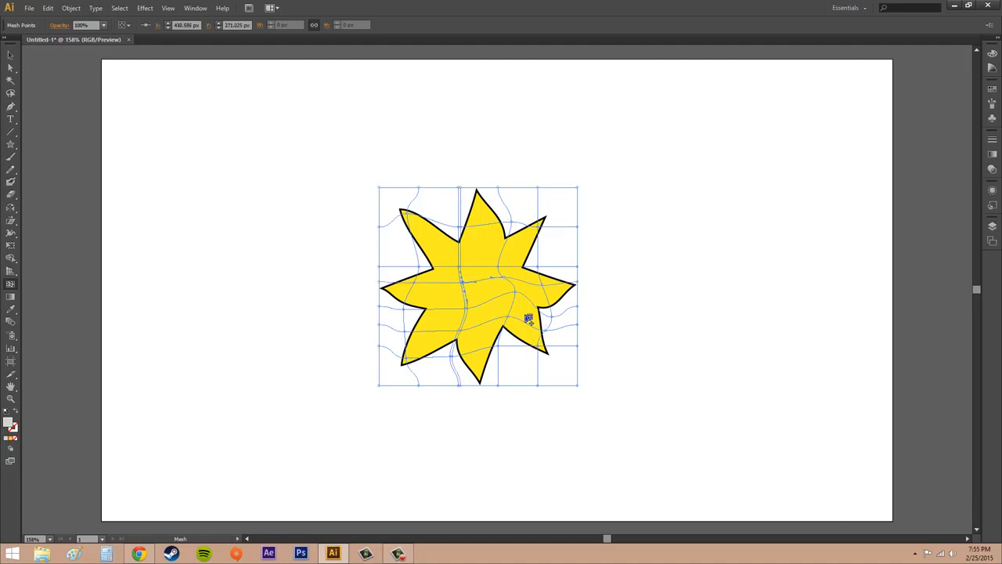
key("ctrl+z")
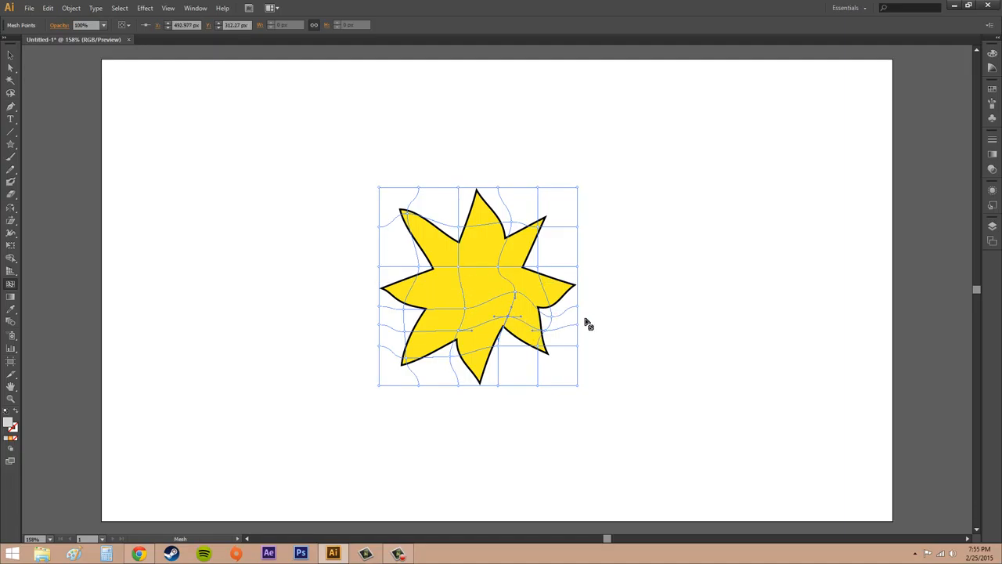
left_click(484, 245)
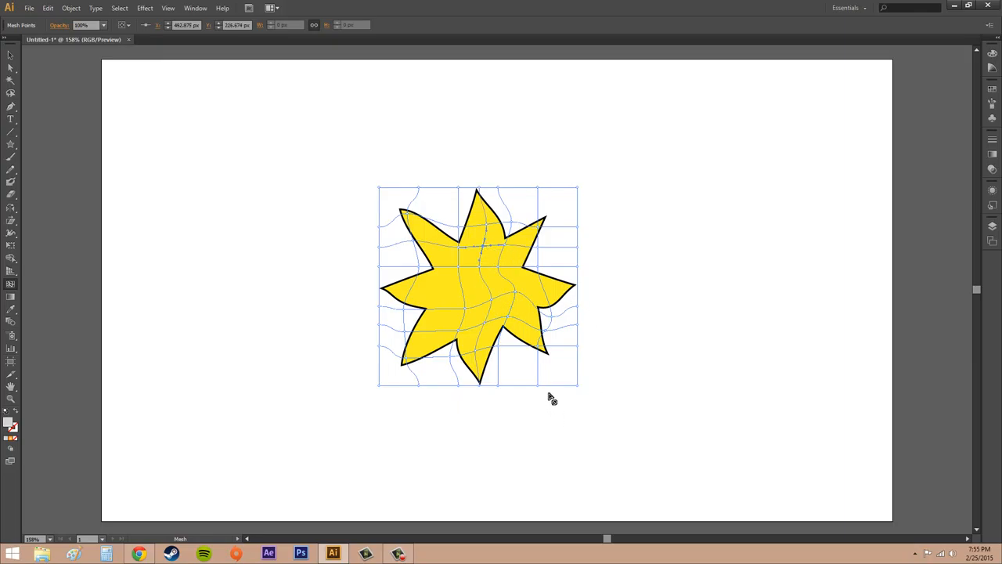
key("ctrl+z")
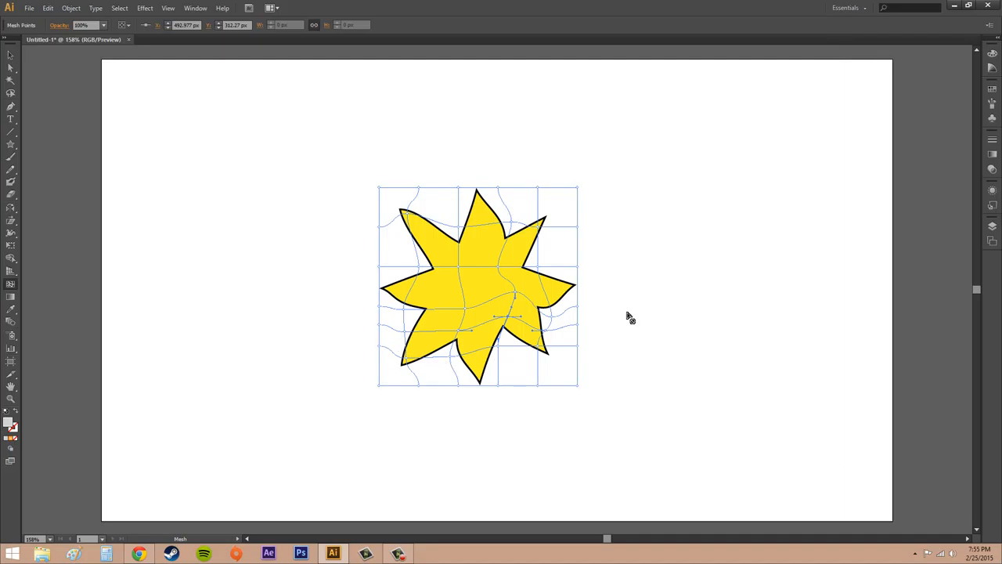
Deselect the star with the Selection tool, examine the raster, fidelity and distort settings in Envelope Options, and cancel them.
left_click(8, 55)
left_click(655, 250)
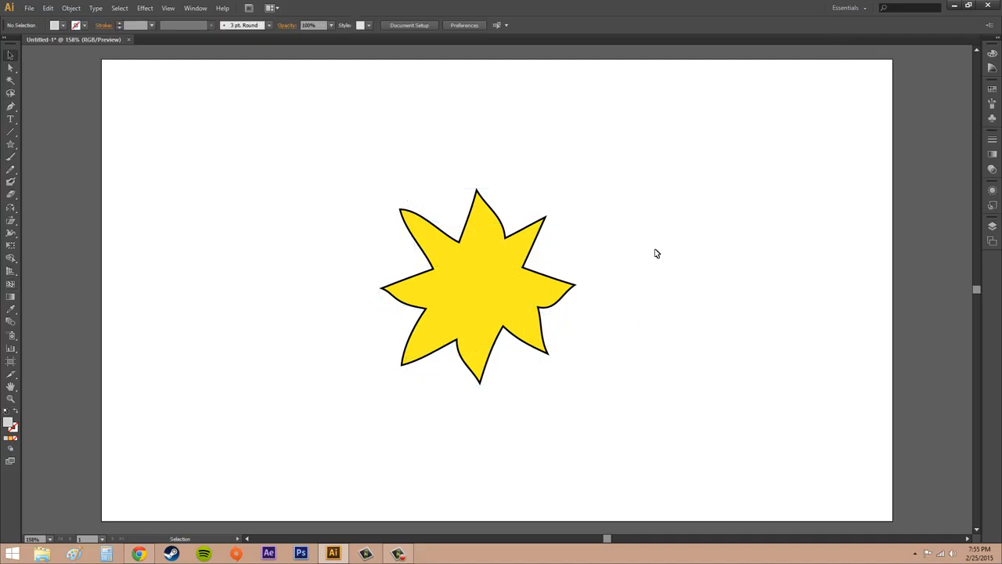
left_click(476, 288)
left_click(71, 9)
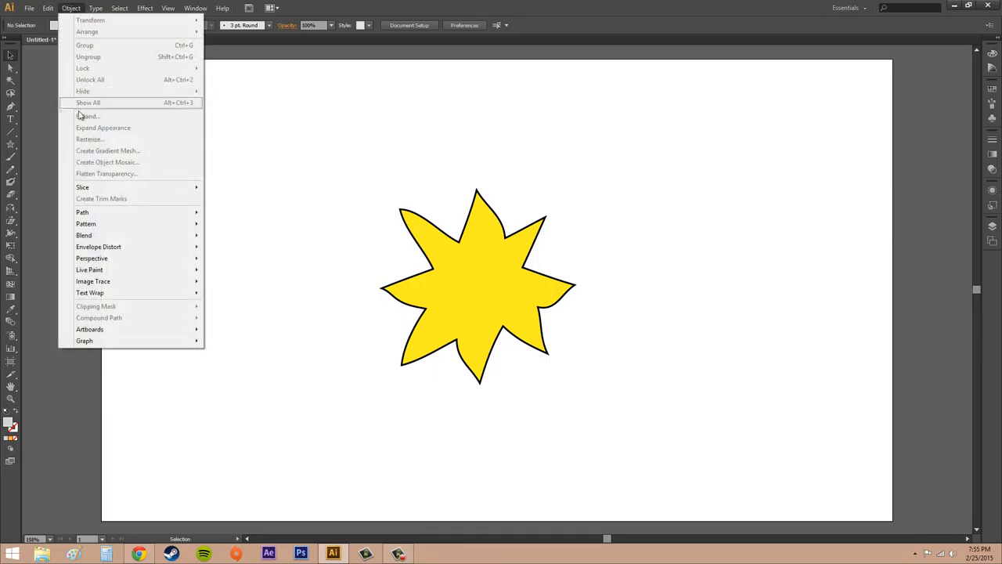
mouse_move(118, 251)
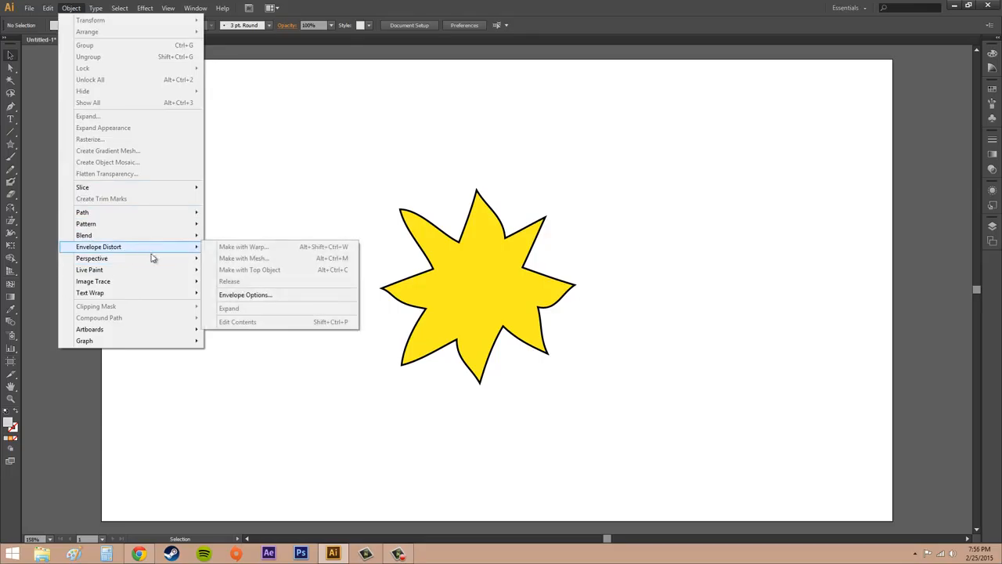
left_click(263, 295)
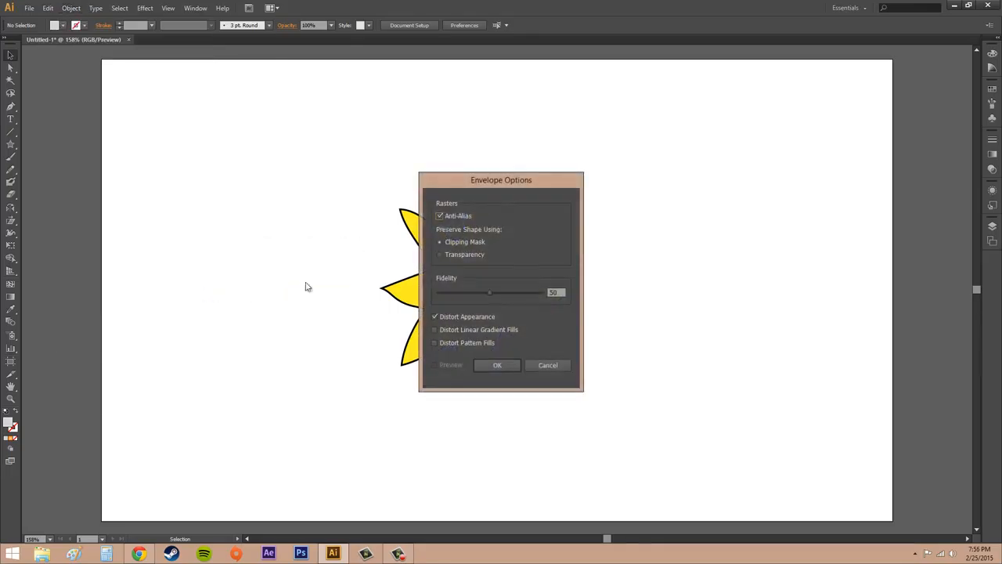
left_click_drag(497, 183, 717, 199)
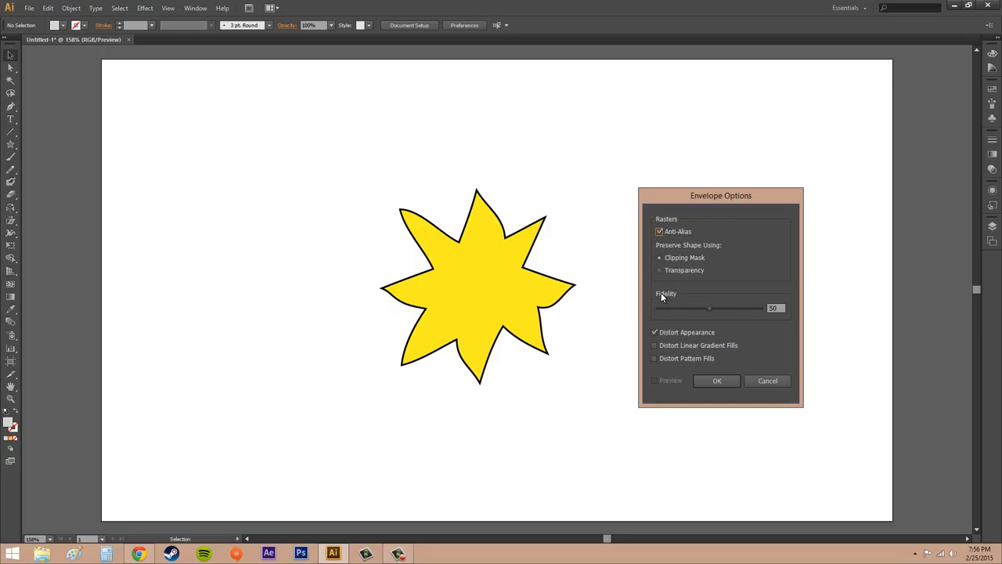
left_click_drag(710, 307, 714, 310)
mouse_move(711, 310)
left_mouse_down()
mouse_move(734, 309)
mouse_move(674, 306)
mouse_move(713, 311)
left_mouse_up()
left_click(771, 380)
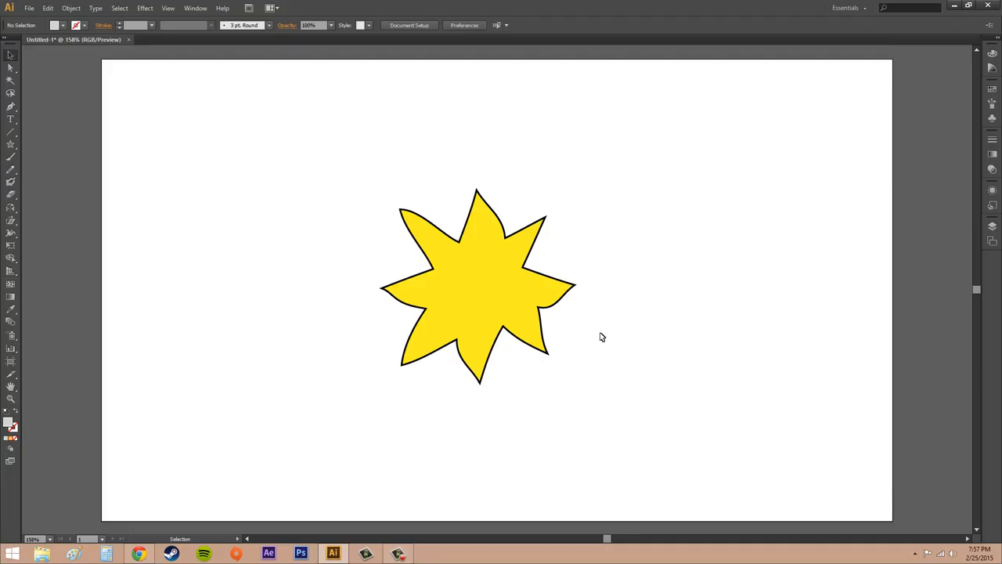
Select the mesh-distorted star with the Selection tool.
left_click(455, 311)
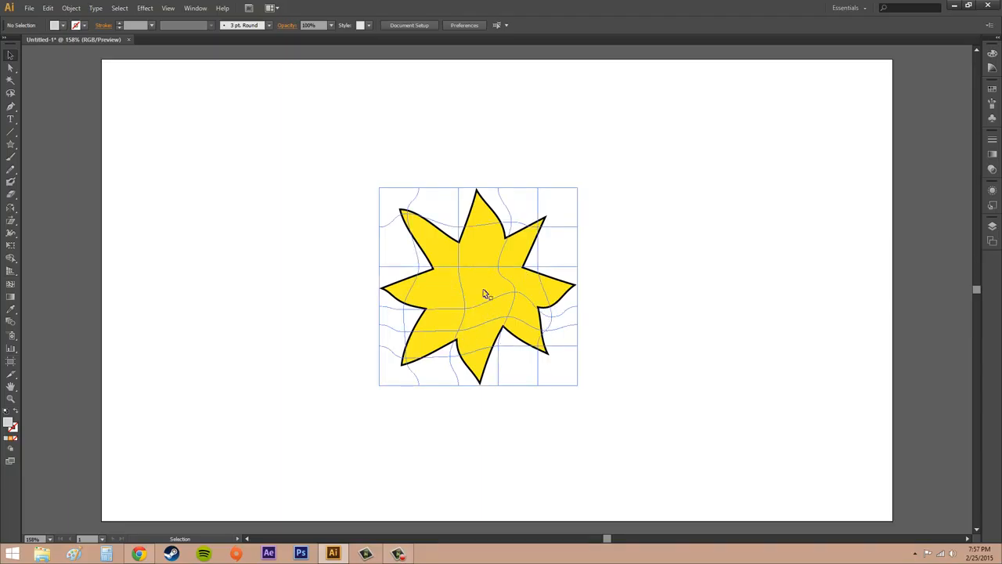